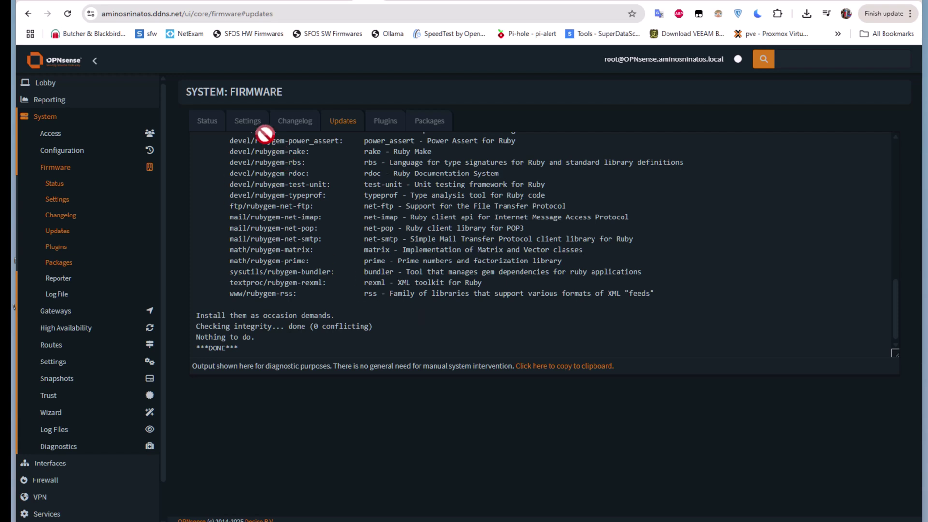
Return to the status overview and expand Interfaces > Diagnostics in the sidebar to reveal Iperf.
{"action": "left_click", "coordinate": [64, 19]}
{"action": "scroll", "coordinate": [123, 263], "scroll_direction": "down", "scroll_amount": 1}
{"action": "left_click", "coordinate": [93, 424]}
{"action": "left_click", "coordinate": [78, 342]}
{"action": "scroll", "coordinate": [130, 376], "scroll_direction": "down", "scroll_amount": 1}
Open the Iperf page under Interfaces > Diagnostics.
{"action": "left_click", "coordinate": [79, 331]}
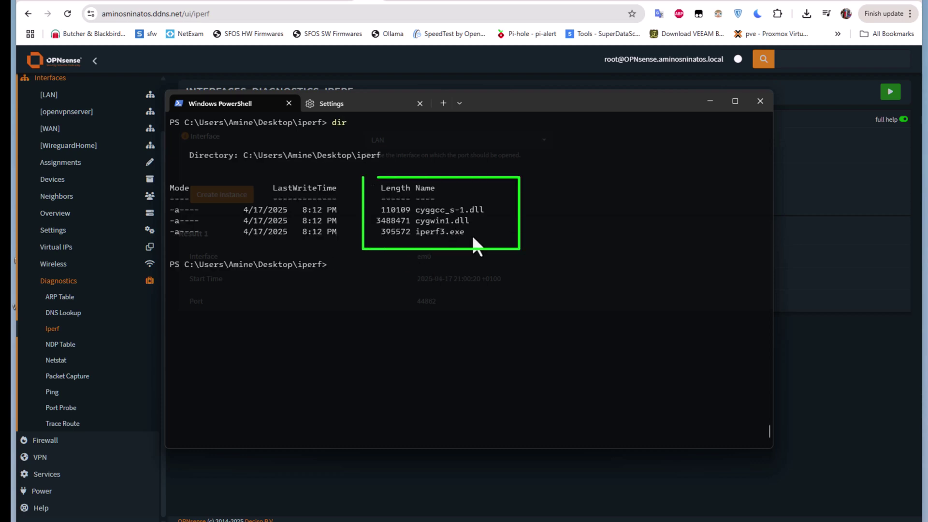
Clear the terminal and run .\iperf3.exe -h to find the -c client-mode option.
{"action": "key", "text": "ctrl+l"}
{"action": "type", "text": ".\\iperf3.exe -h"}
{"action": "key", "text": "Return"}
{"action": "scroll", "coordinate": [300, 237], "scroll_direction": "up", "scroll_amount": 1}
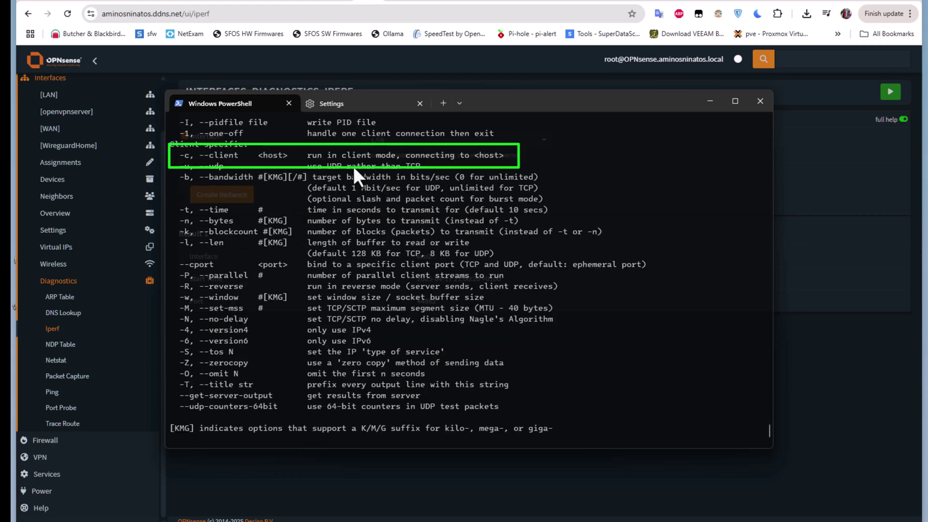
Run .\iperf3.exe -c 192.168.1.2 -p 44862 (about 208 Mbits/sec), then minimize PowerShell.
{"action": "key", "text": "ctrl+l"}
{"action": "key", "text": "Up"}
{"action": "key", "text": "BackSpace"}
{"action": "type", "text": "c"}
{"action": "type", "text": "192.168.1.2 -"}
{"action": "type", "text": "p 44862"}
{"action": "key", "text": "Return"}
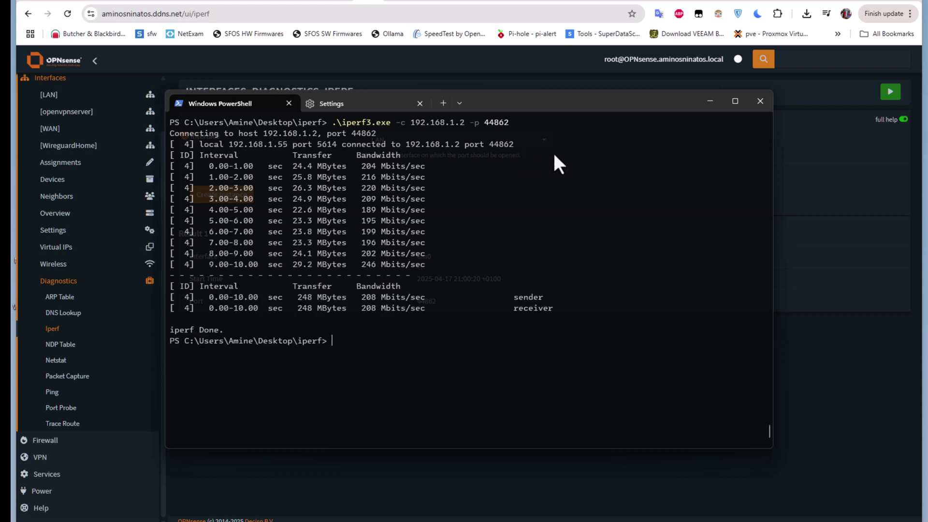
{"action": "left_click", "coordinate": [709, 103]}
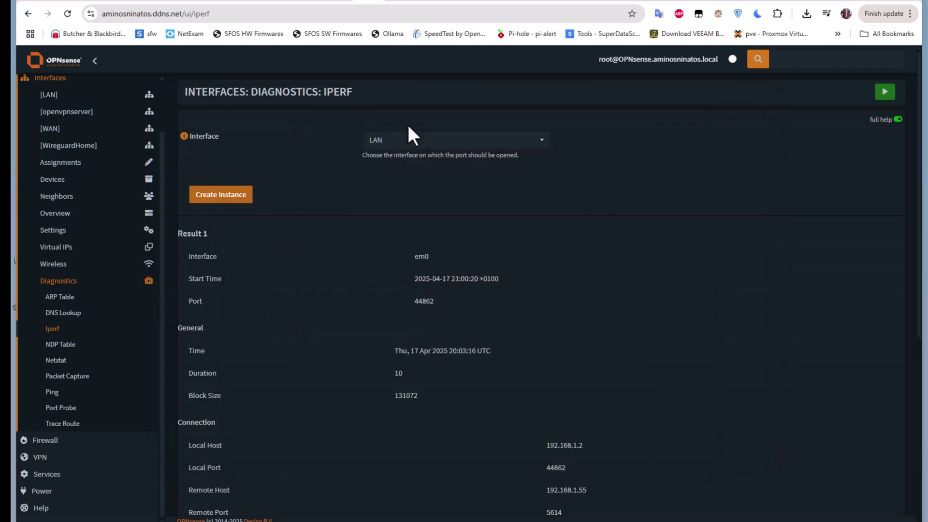
{"action": "scroll", "coordinate": [594, 284], "scroll_direction": "down", "scroll_amount": 3}
{"action": "scroll", "coordinate": [430, 303], "scroll_direction": "down", "scroll_amount": 1}
{"action": "scroll", "coordinate": [584, 307], "scroll_direction": "down", "scroll_amount": 1}
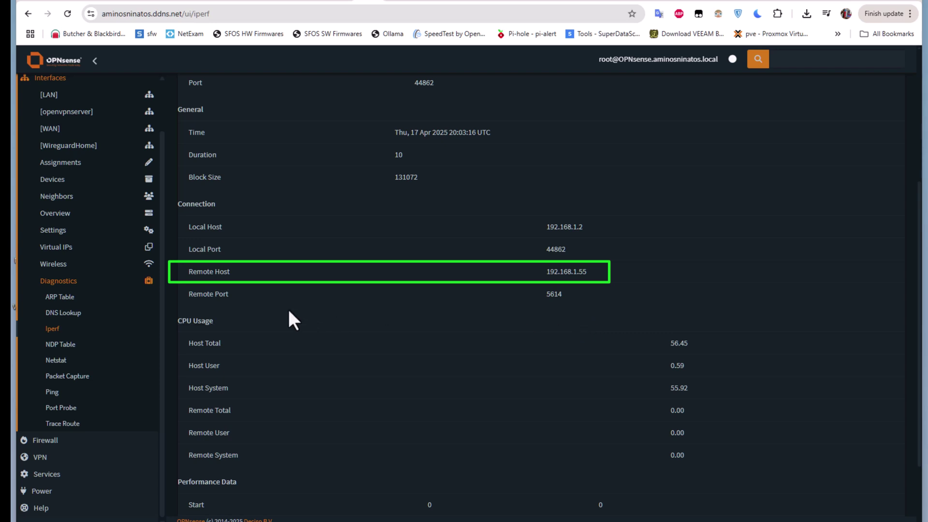
{"action": "scroll", "coordinate": [360, 338], "scroll_direction": "down", "scroll_amount": 2}
{"action": "scroll", "coordinate": [383, 368], "scroll_direction": "up", "scroll_amount": 2}
{"action": "scroll", "coordinate": [272, 270], "scroll_direction": "up", "scroll_amount": 4}
Bring the PowerShell window showing the 208 Mbits/sec iperf3 results to the front.
{"action": "left_click", "coordinate": [531, 514]}
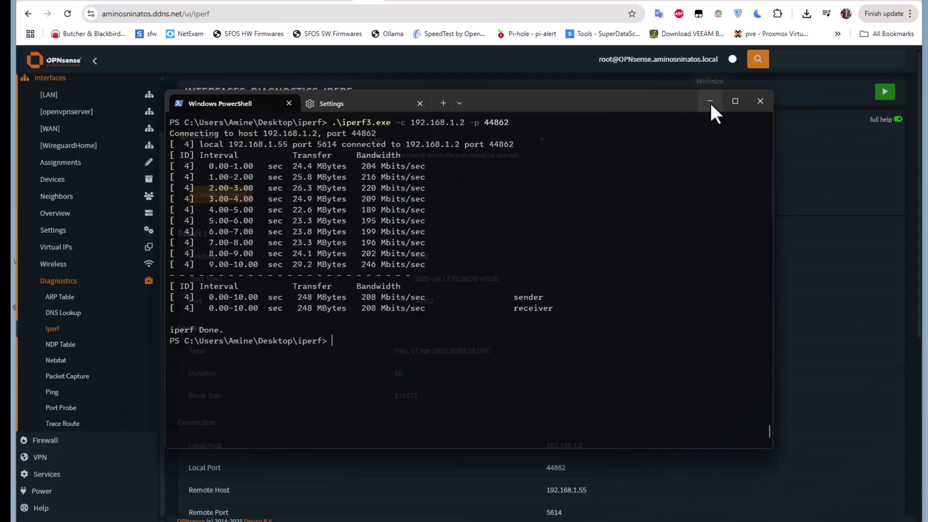
Minimize PowerShell and open Lobby > Dashboard in OPNsense.
{"action": "left_click", "coordinate": [710, 101]}
{"action": "left_click_drag", "start_coordinate": [160, 403], "coordinate": [158, 268]}
{"action": "left_click", "coordinate": [45, 83]}
{"action": "left_click", "coordinate": [52, 104]}
{"action": "scroll", "coordinate": [774, 331], "scroll_direction": "down", "scroll_amount": 2}
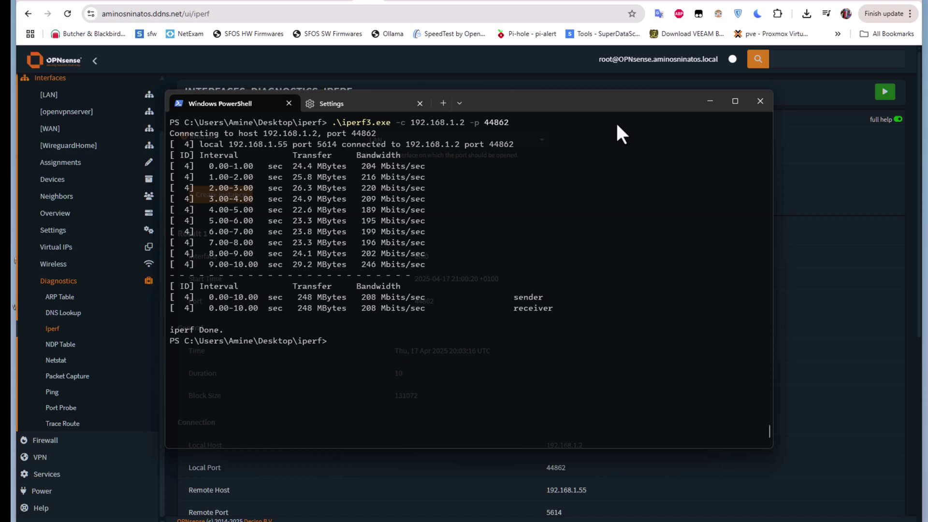